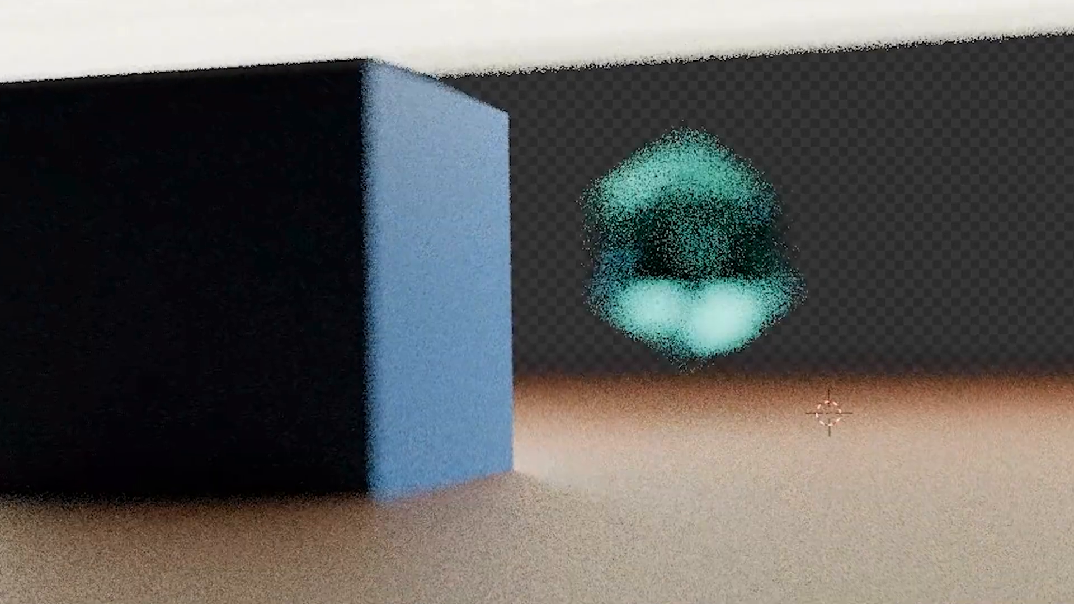
click(364, 230)
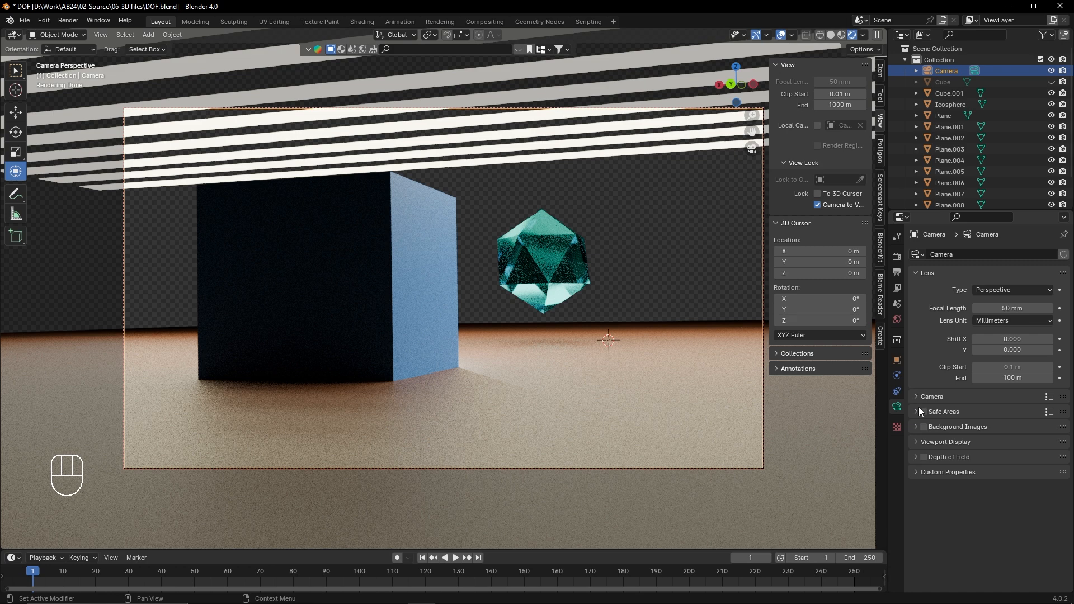
Enable Depth of Field for the selected camera and expand its settings
click(923, 457)
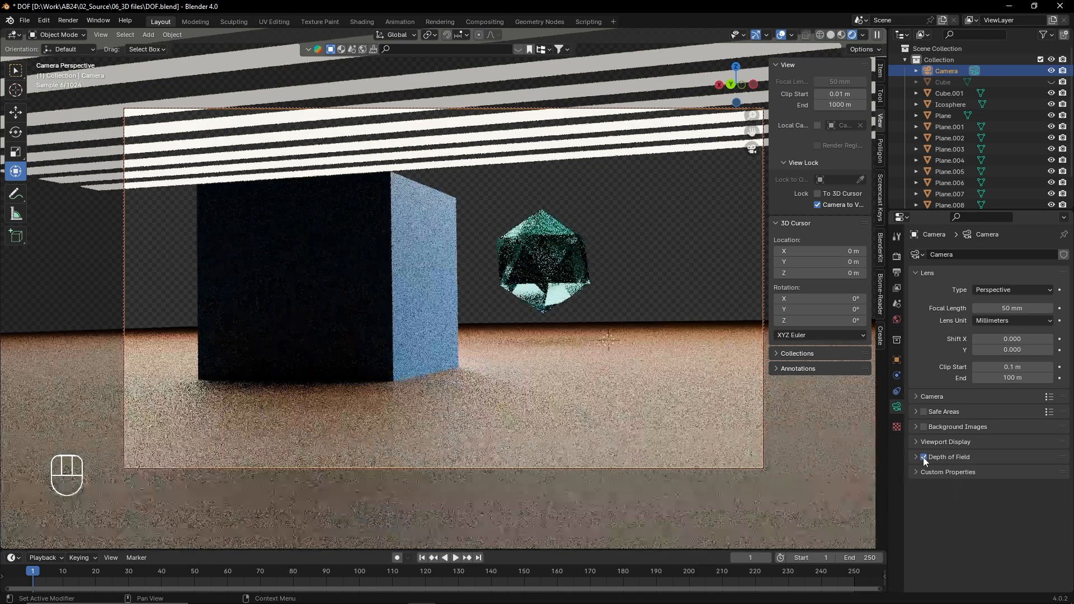
click(917, 458)
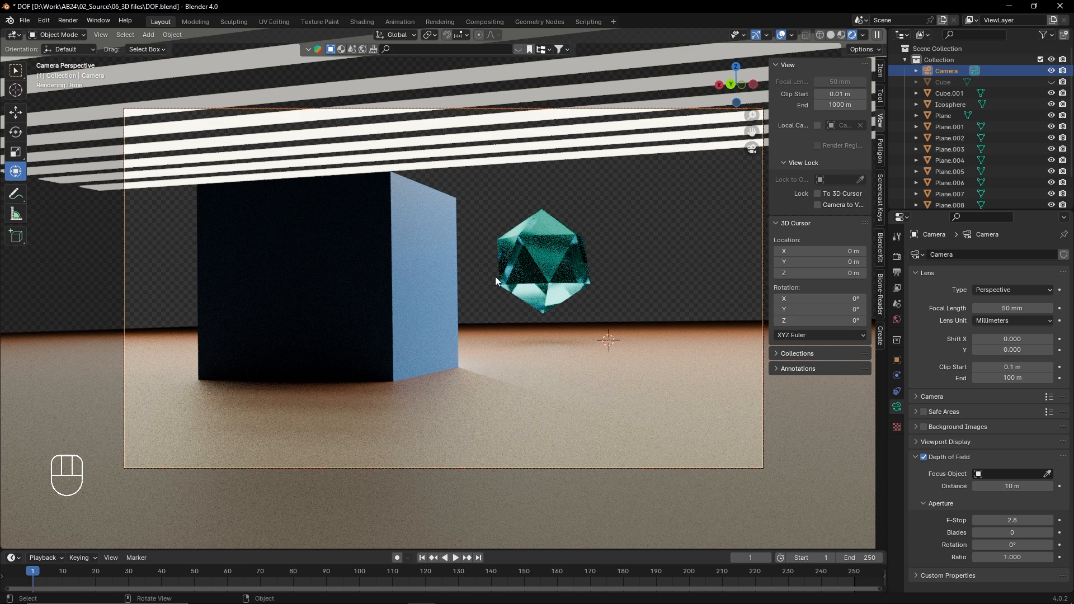
Set the camera's focus distance to 14 m and its aperture F-Stop to 0.1 while in camera view
middle_drag(584, 310, 528, 340)
middle_drag(451, 327, 236, 343)
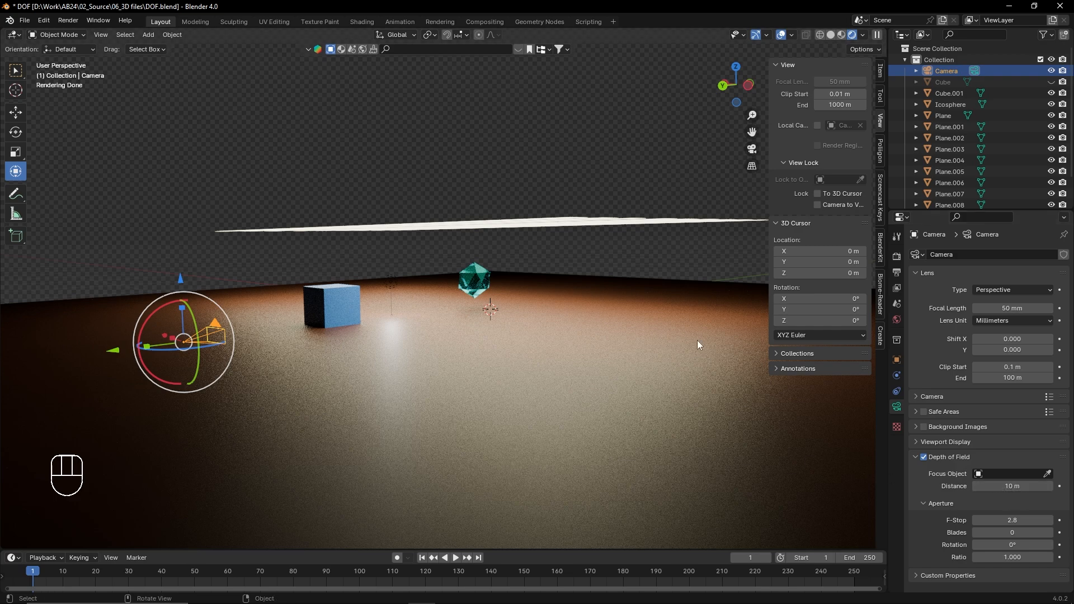
key(KP_0)
drag(1007, 486, 982, 520)
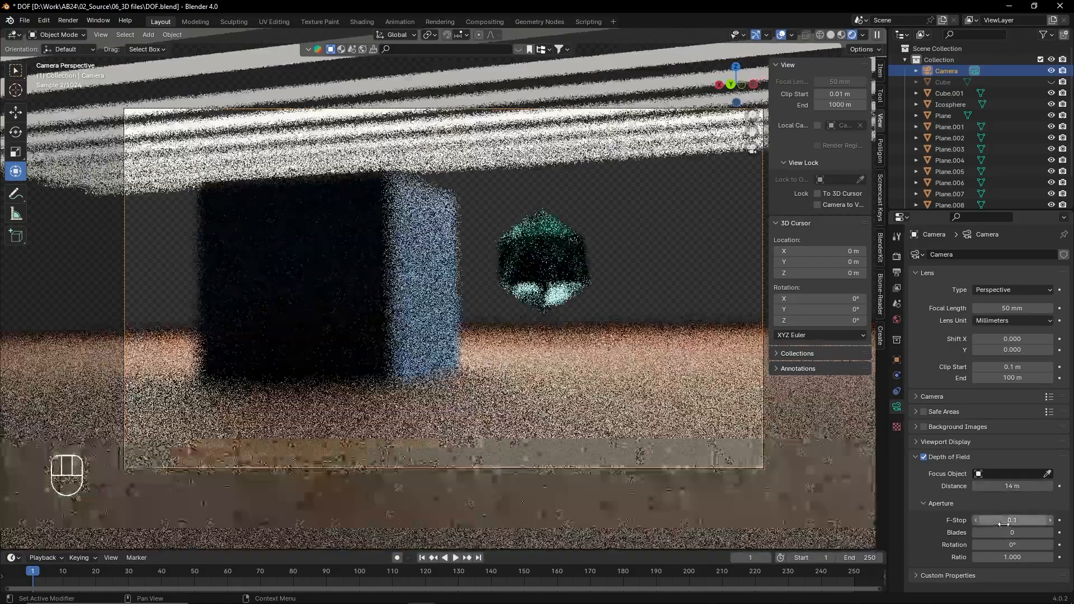
Try focus distances of 13 m, 19 m and 21 m to shift the sharp area from the cube towards the icosphere
drag(1020, 486, 1013, 486)
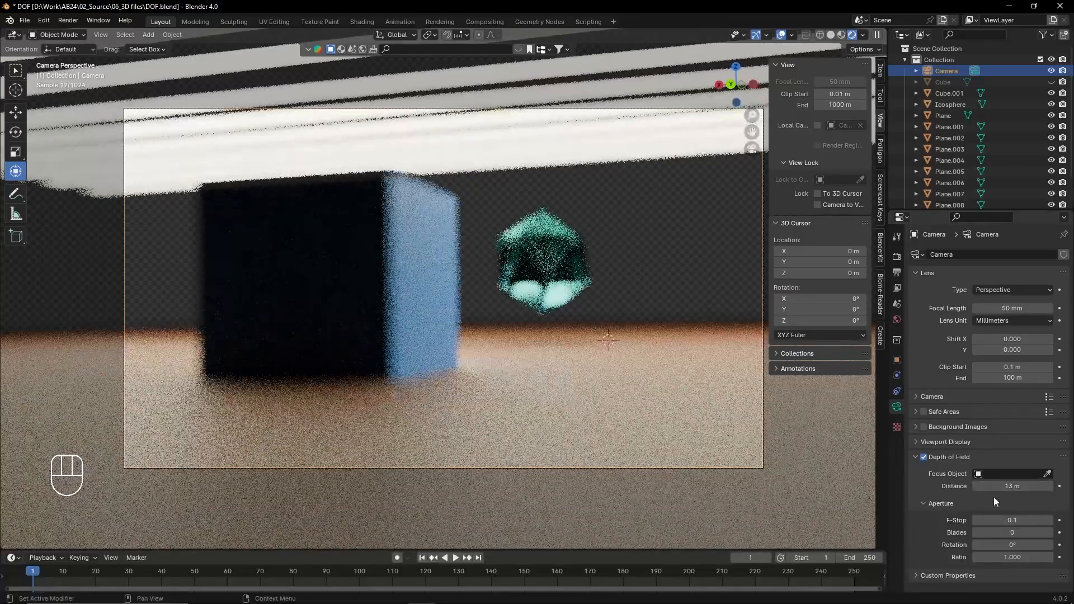
drag(986, 486, 1006, 486)
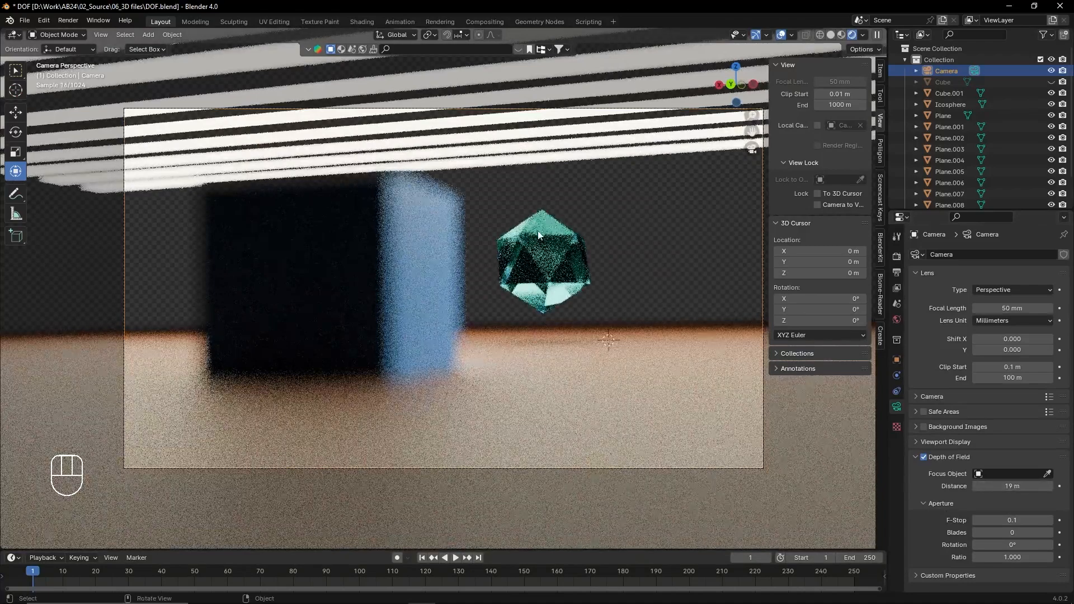
drag(989, 486, 1008, 489)
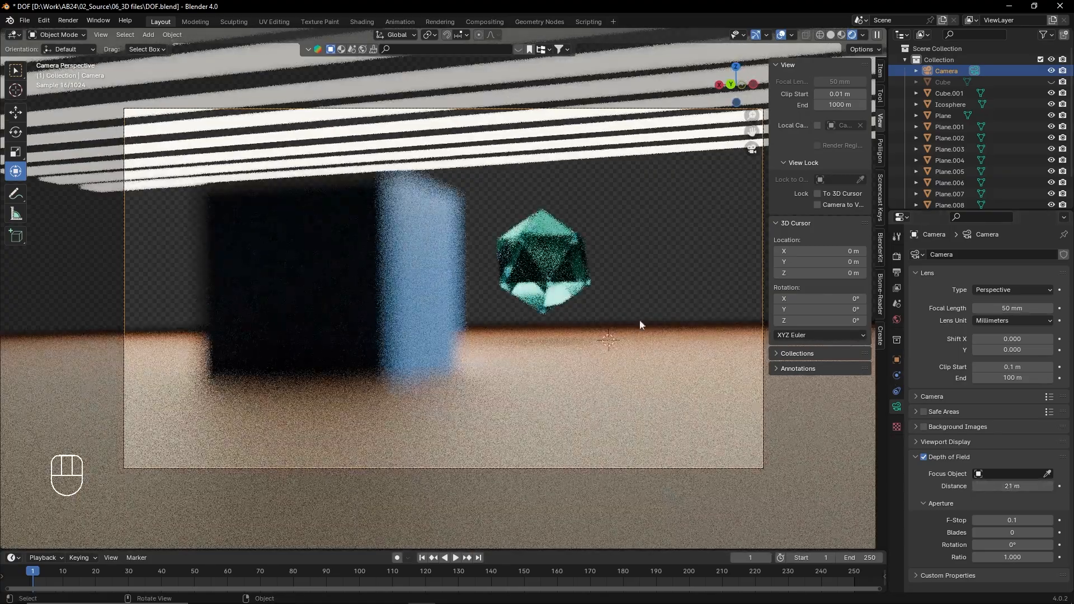
Lower the camera's focus distance in small increments and set it to exactly 20 m
click(975, 487)
click(975, 487)
click(975, 487)
click(975, 487)
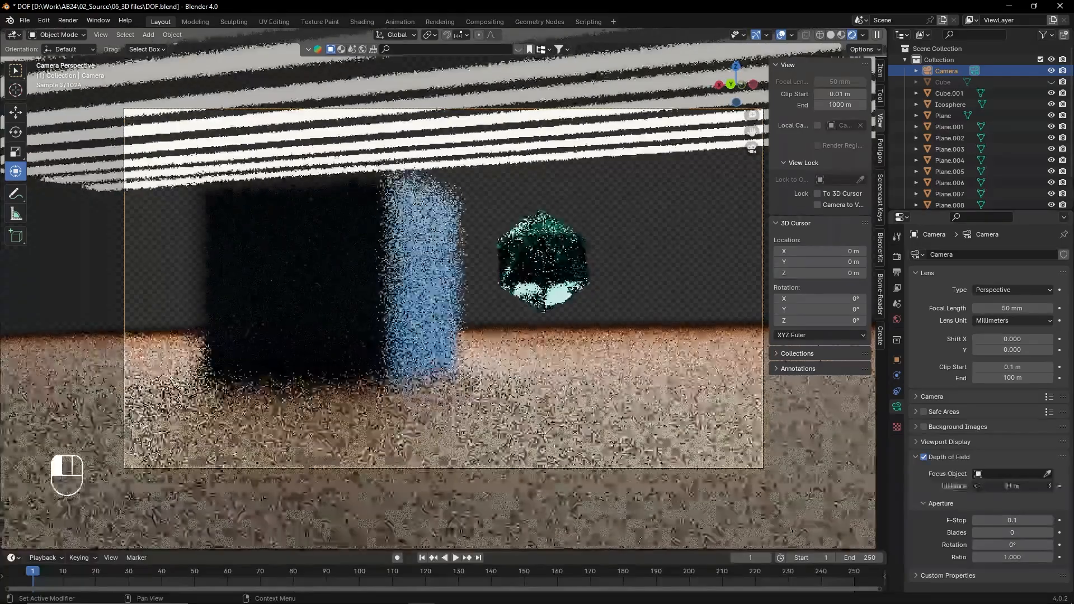
click(1023, 488)
text(20)
key(Return)
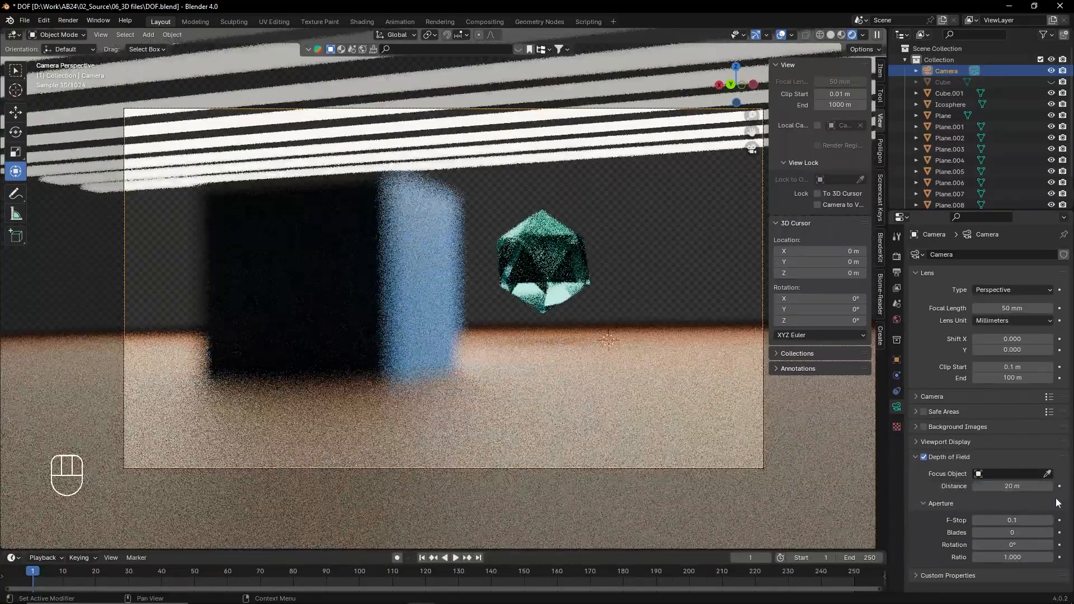
click(996, 488)
text(16)
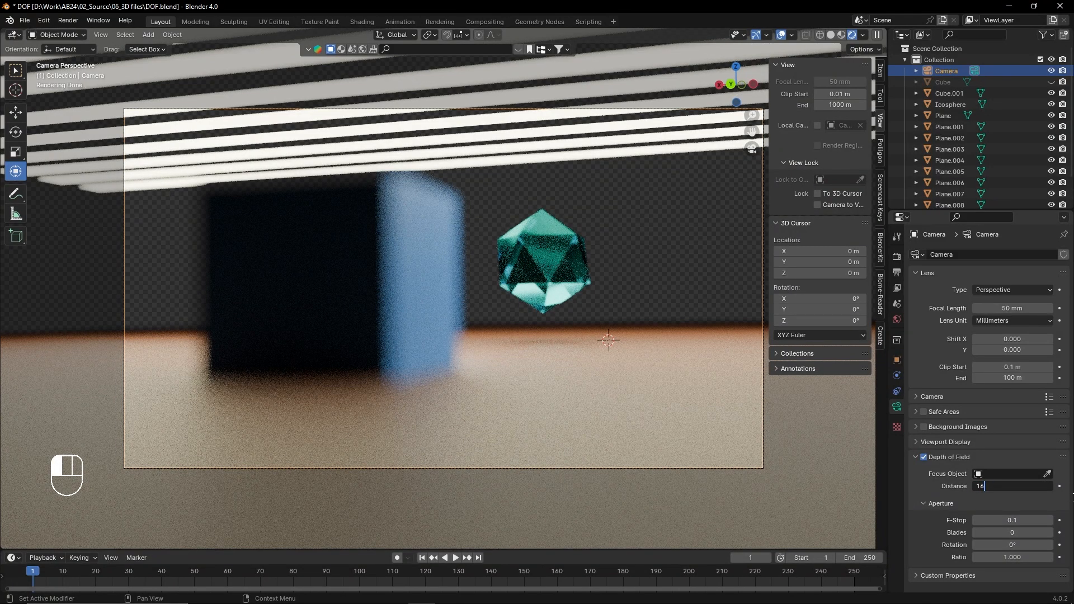
key(Escape)
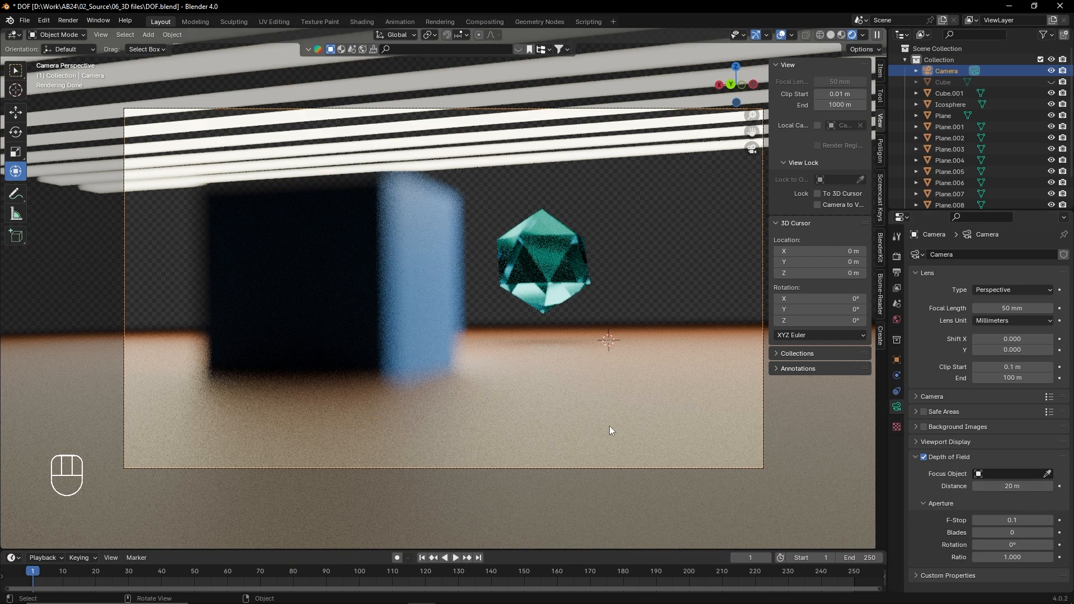
Reset the camera's focus distance and aperture F-Stop to their default values
right_click(990, 486)
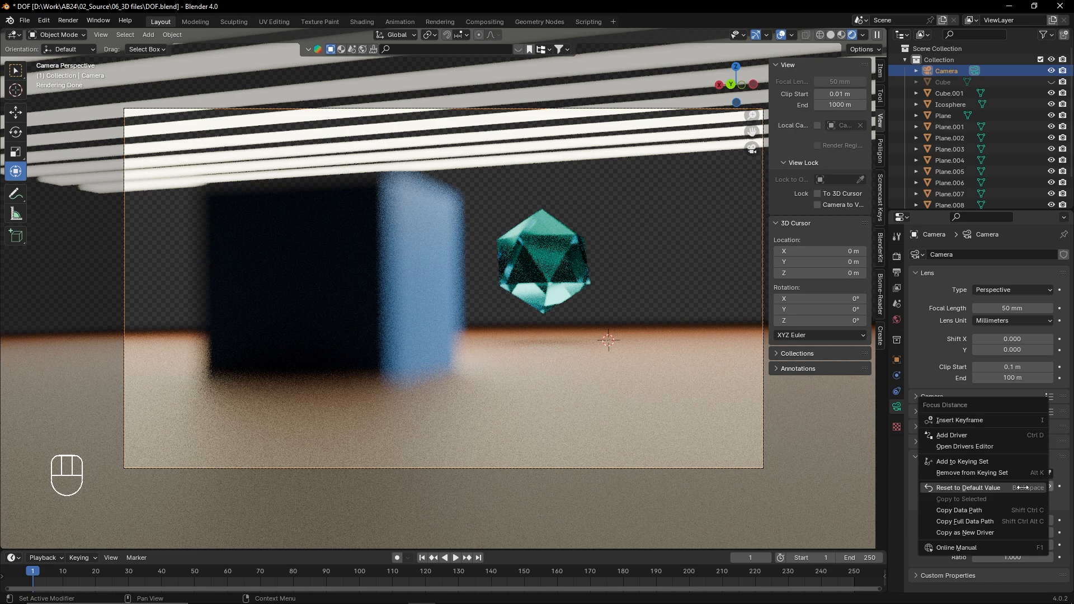
click(993, 488)
right_click(998, 519)
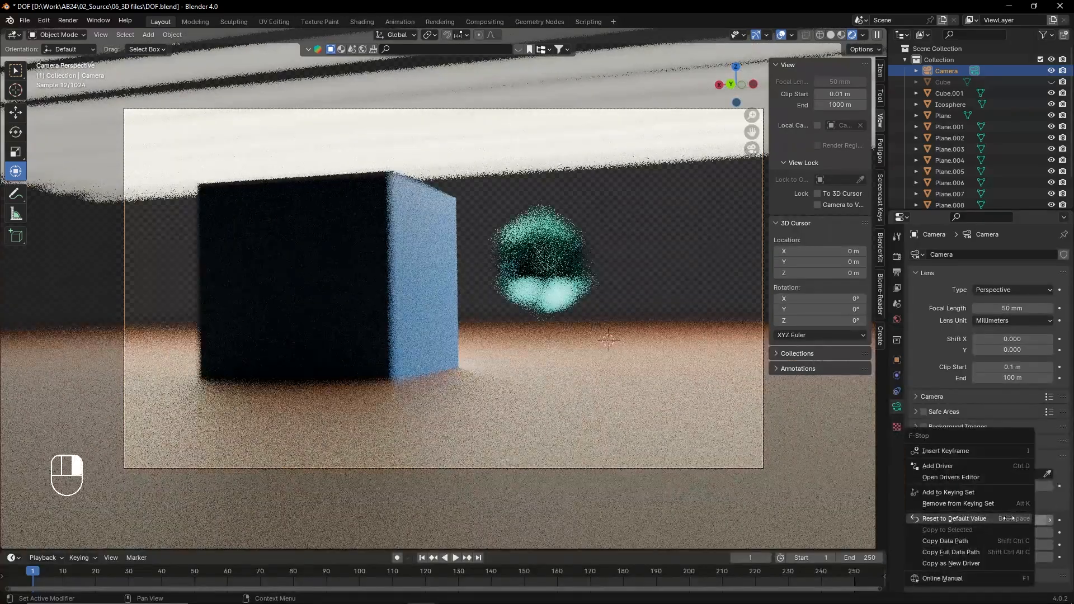
click(998, 518)
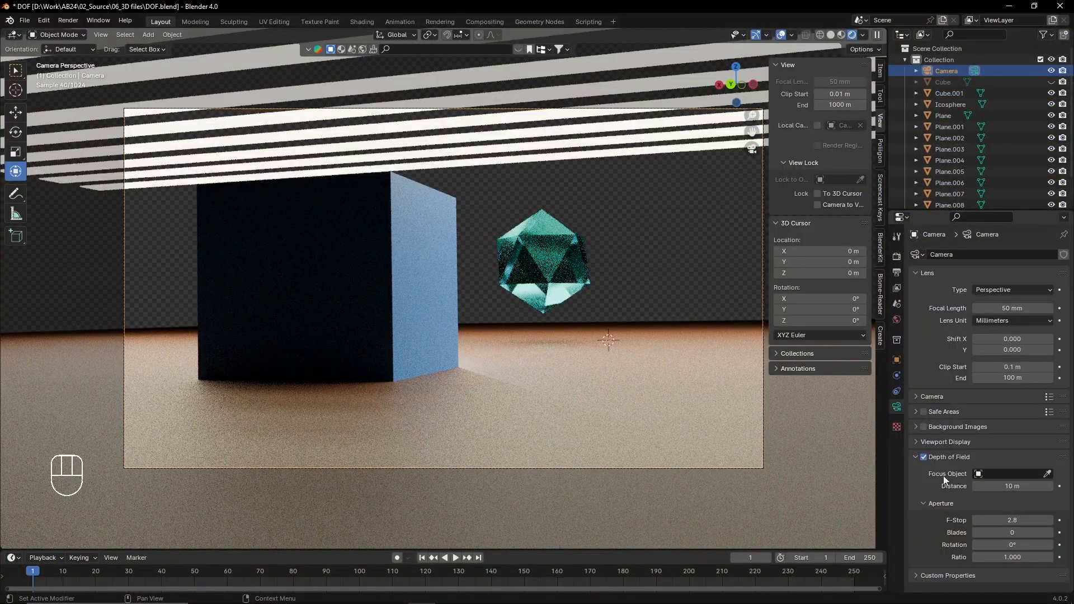
Pick the Icosphere in the scene as the camera's focus object and set the F-Stop to 0.1
click(1048, 474)
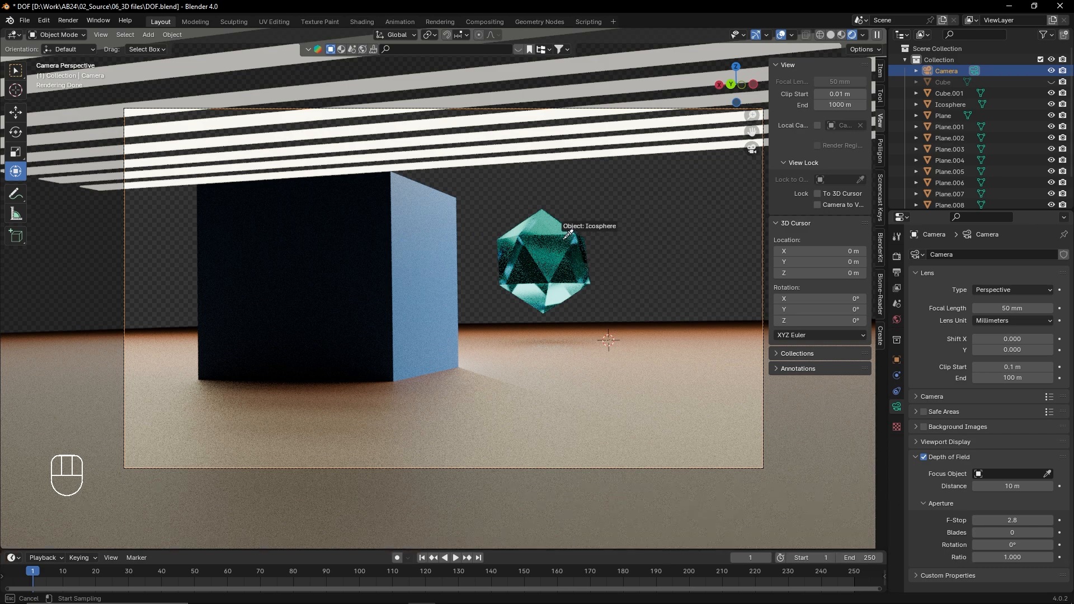
click(546, 243)
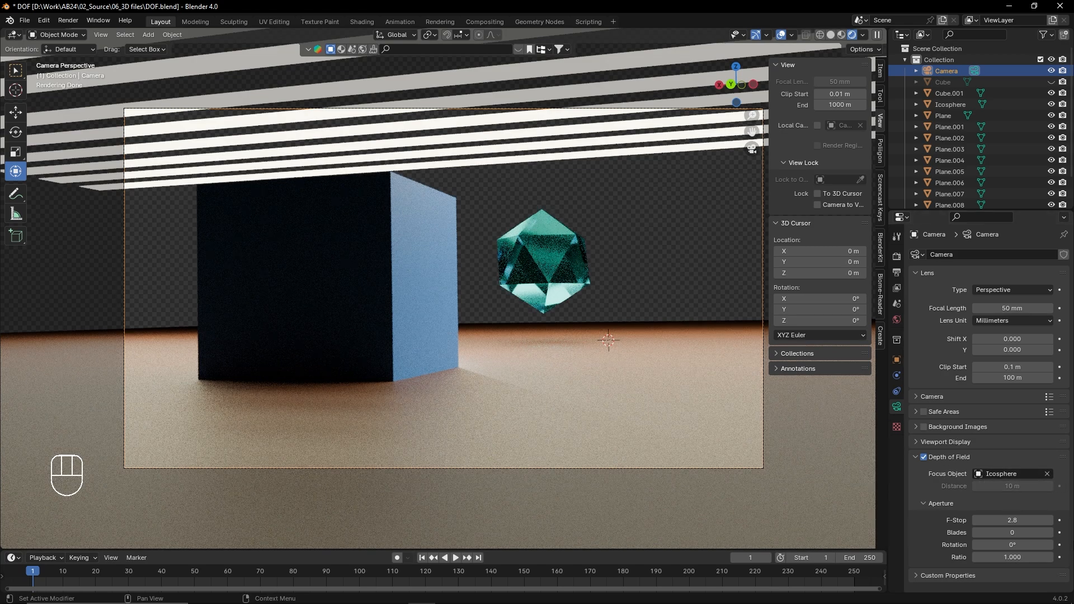
drag(1012, 520, 979, 520)
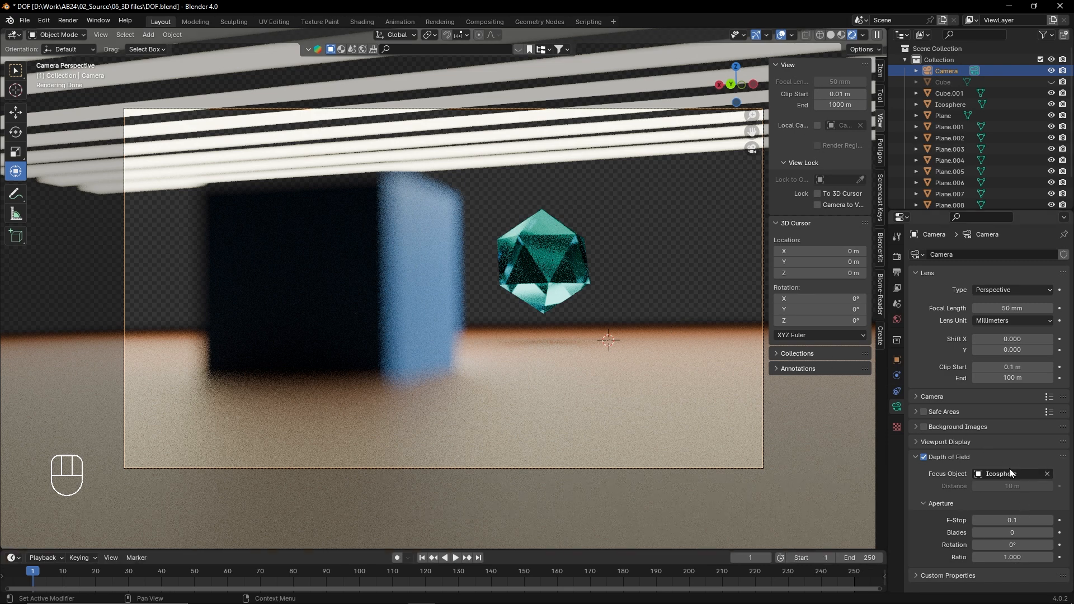
Clear the focus object and pick the large cube, Cube.001, as the camera's new focus object
click(1047, 475)
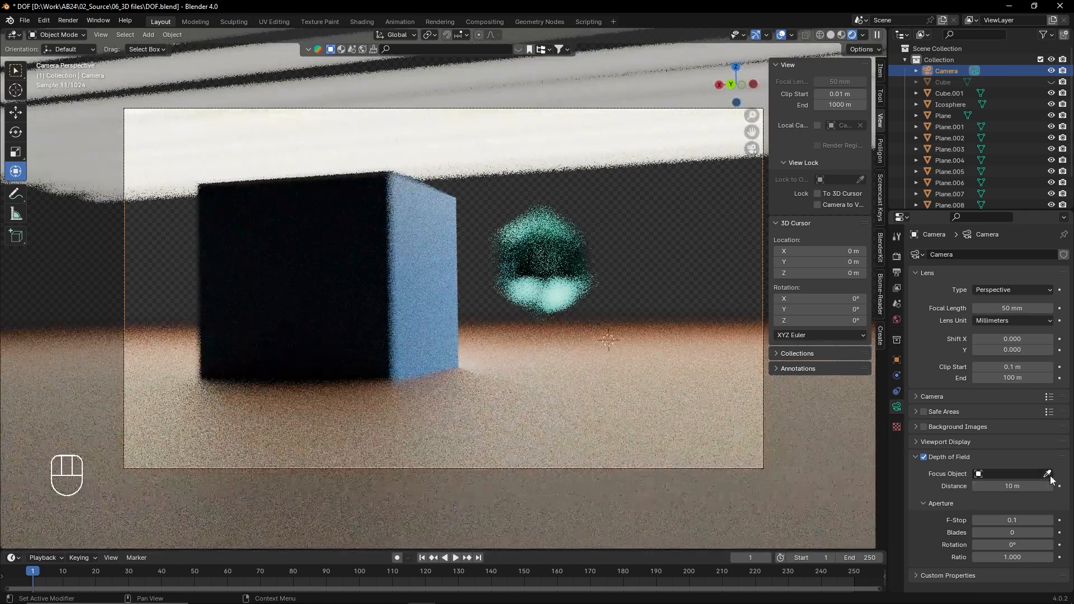
click(1047, 474)
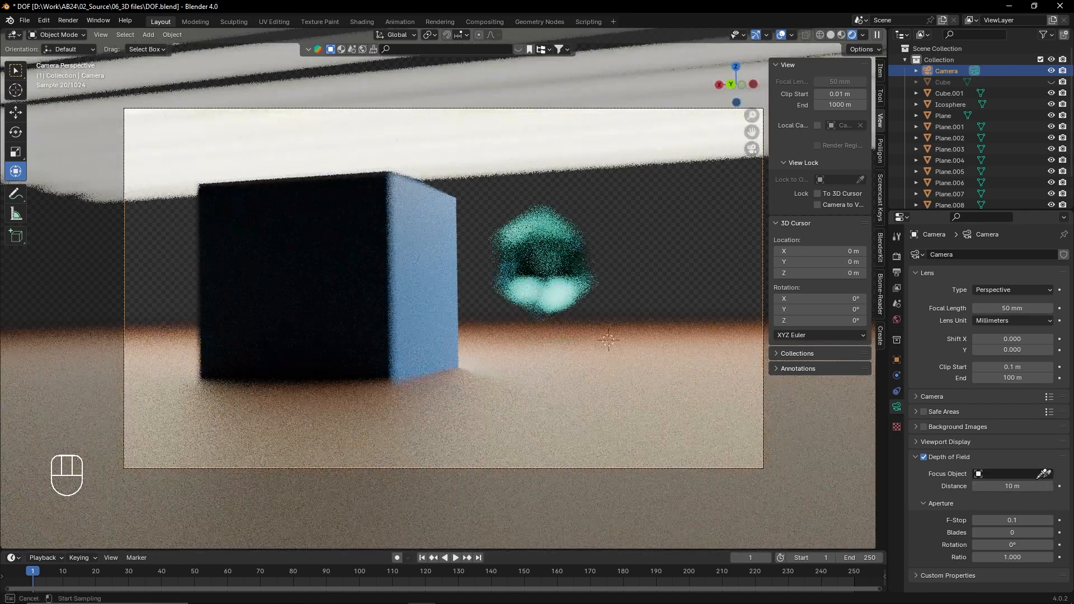
click(388, 253)
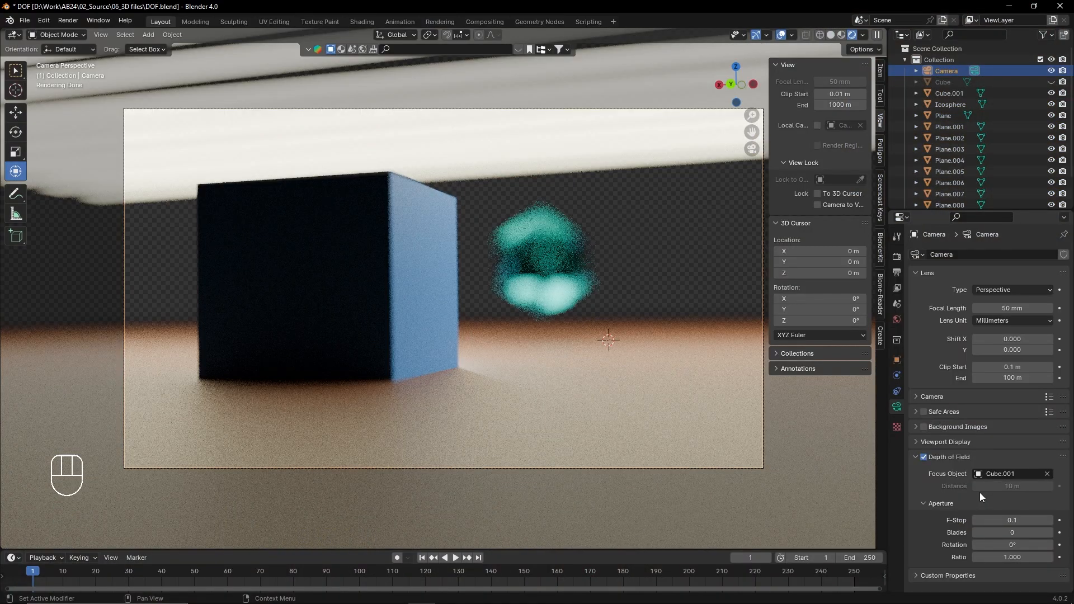
Remove the cube as the camera's focus object and pick the Icosphere instead
click(1048, 476)
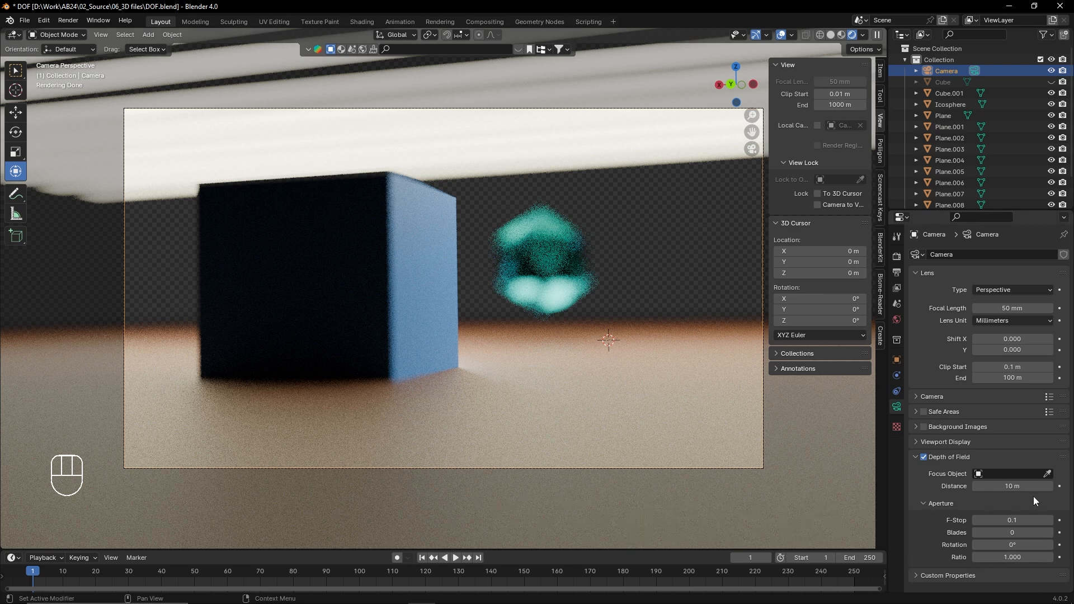
click(1047, 474)
click(548, 287)
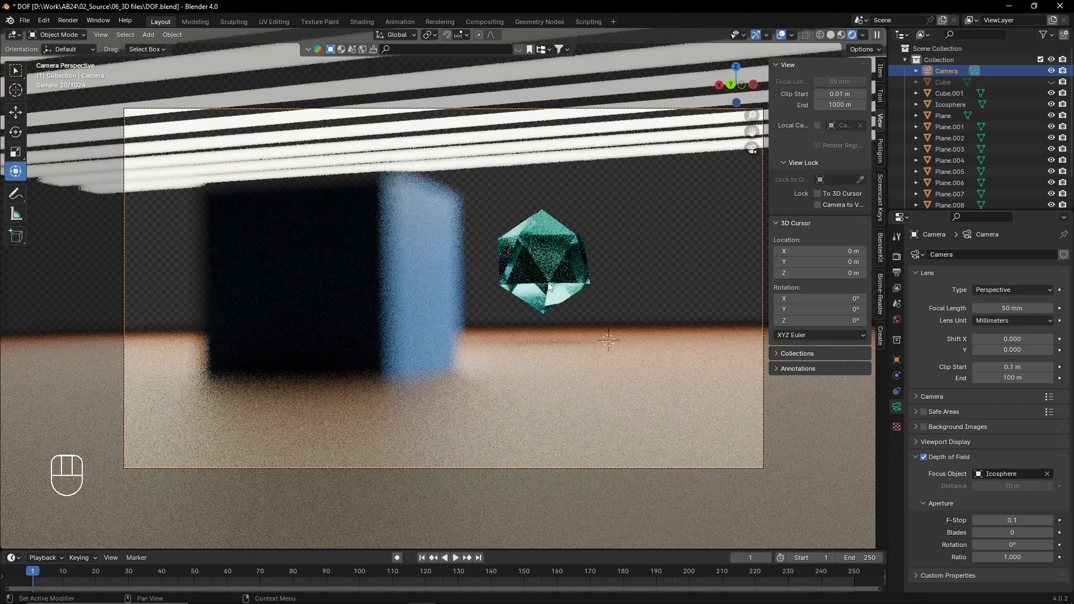